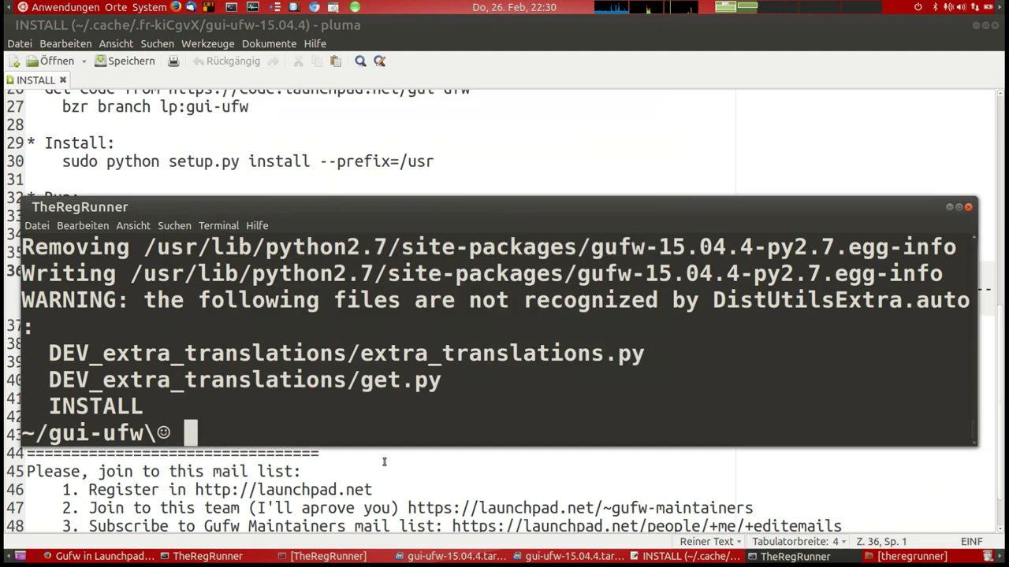
- Copy the command "sudo gtk-update-icon-cache /usr/share/icons/hicolor/" from line 39 of the INSTALL file
{"action": "left_click", "coordinate": [385, 459]}
{"action": "scroll", "coordinate": [393, 448], "scroll_direction": "down", "scroll_amount": 1}
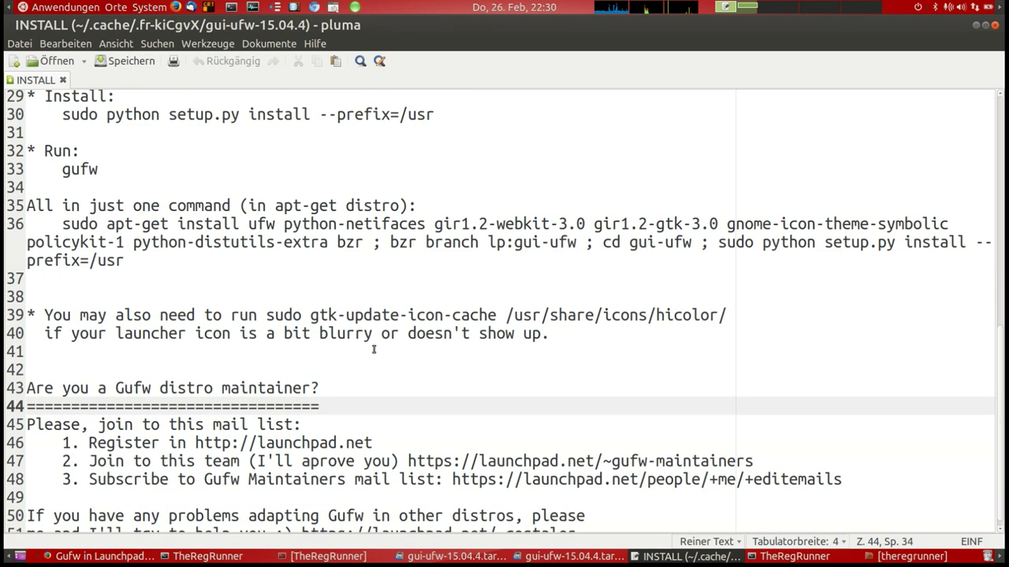
{"action": "left_click_drag", "start_coordinate": [727, 315], "coordinate": [266, 315]}
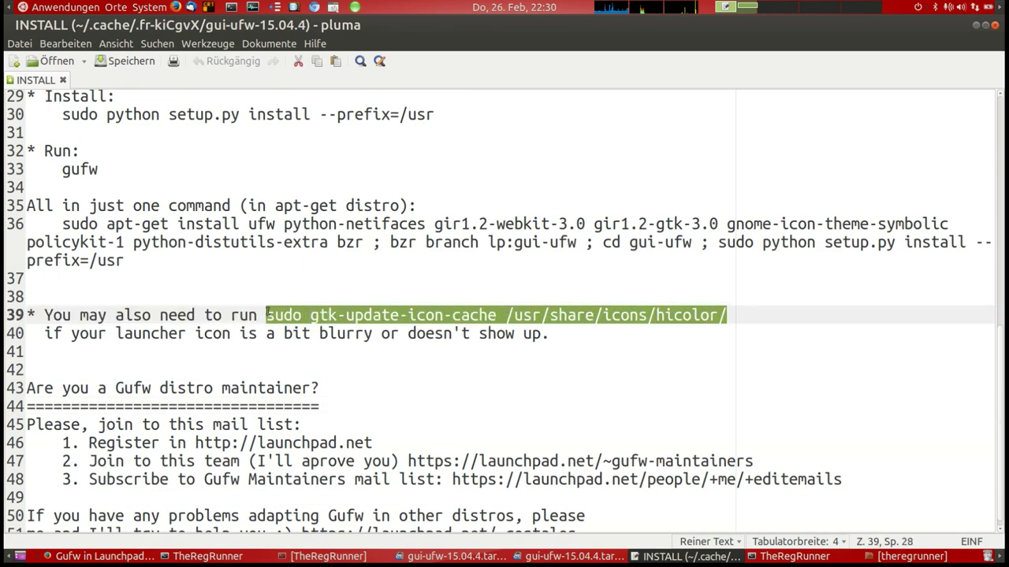
{"action": "right_click", "coordinate": [268, 315]}
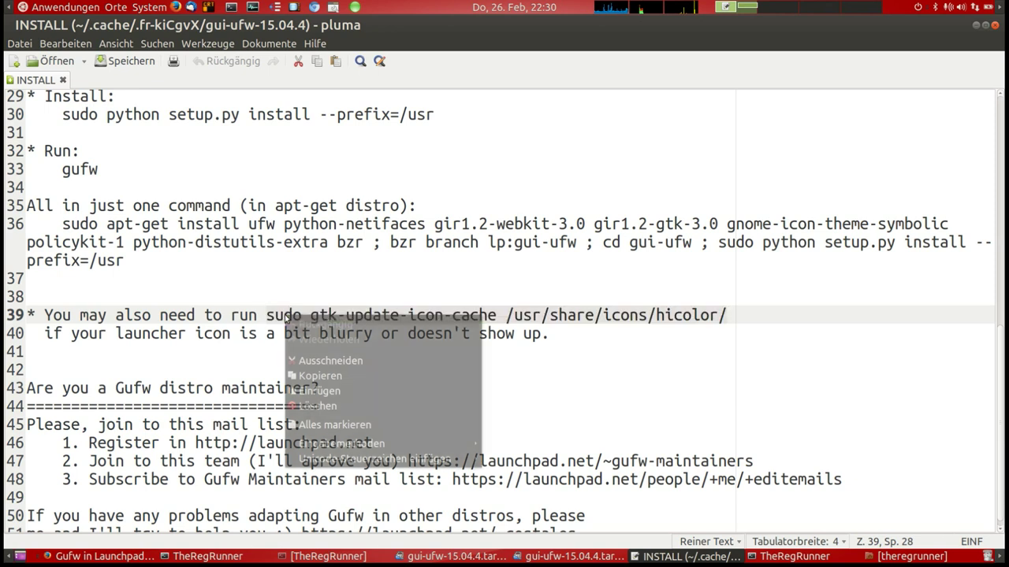
{"action": "left_click", "coordinate": [329, 376]}
{"action": "left_click", "coordinate": [185, 356]}
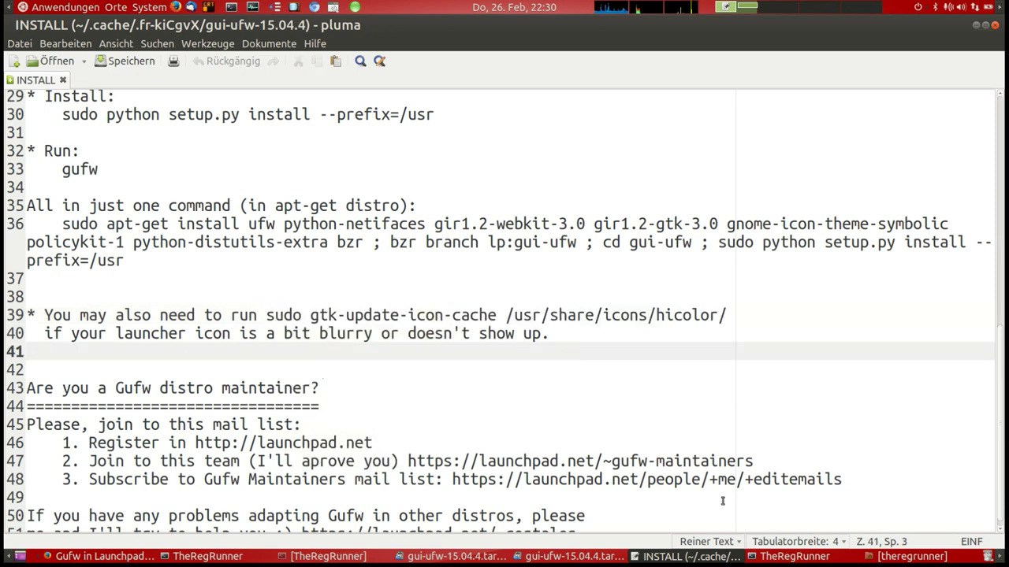
- Close the home folder window and run the copied gtk-update-icon-cache command in the empty terminal, entering the sudo password
{"action": "left_click", "coordinate": [908, 557]}
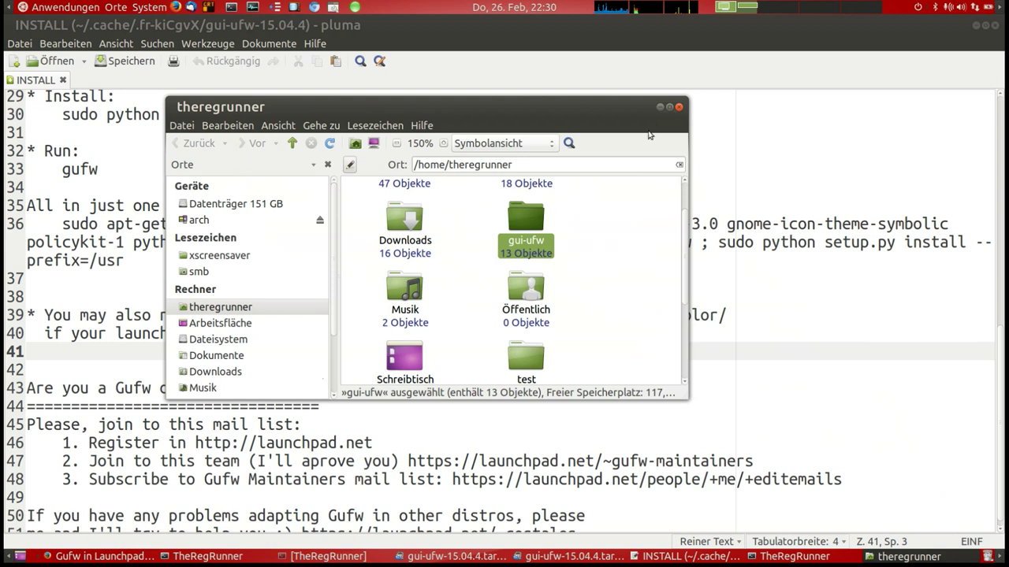
{"action": "left_click", "coordinate": [679, 107]}
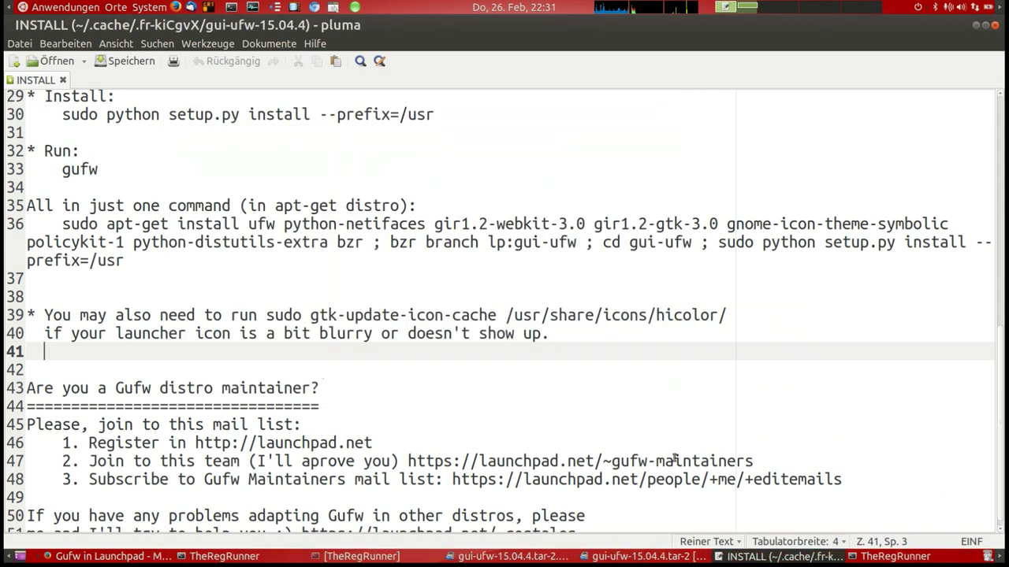
{"action": "left_click", "coordinate": [370, 556]}
{"action": "right_click", "coordinate": [173, 138]}
{"action": "left_click", "coordinate": [279, 208]}
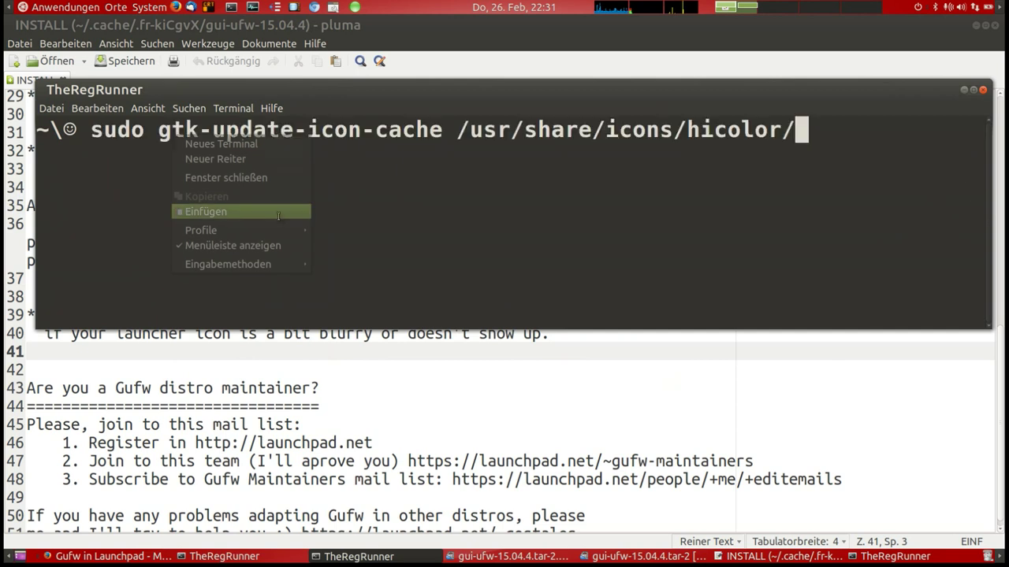
{"action": "key", "text": "Return"}
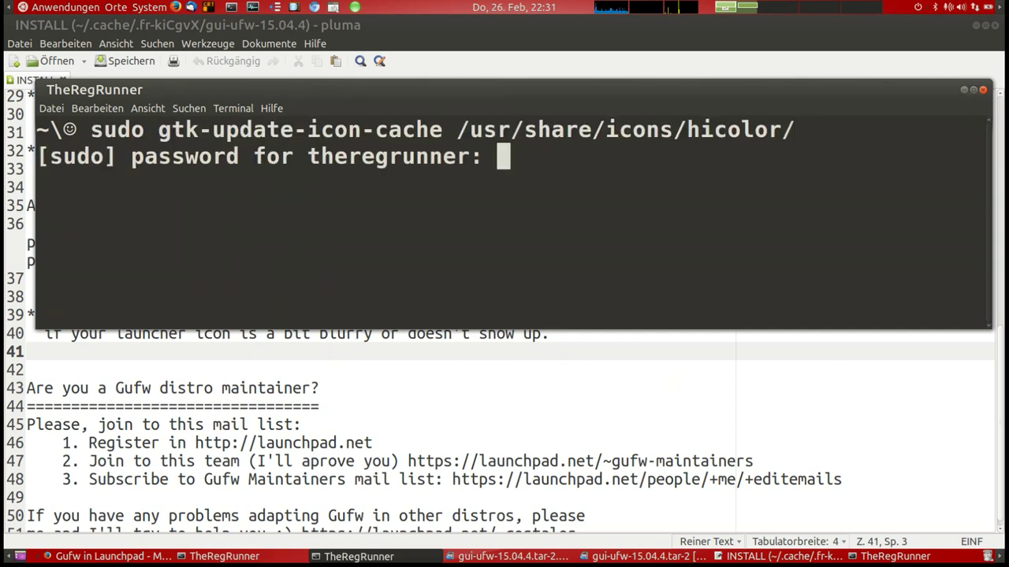
{"action": "key", "text": "Return"}
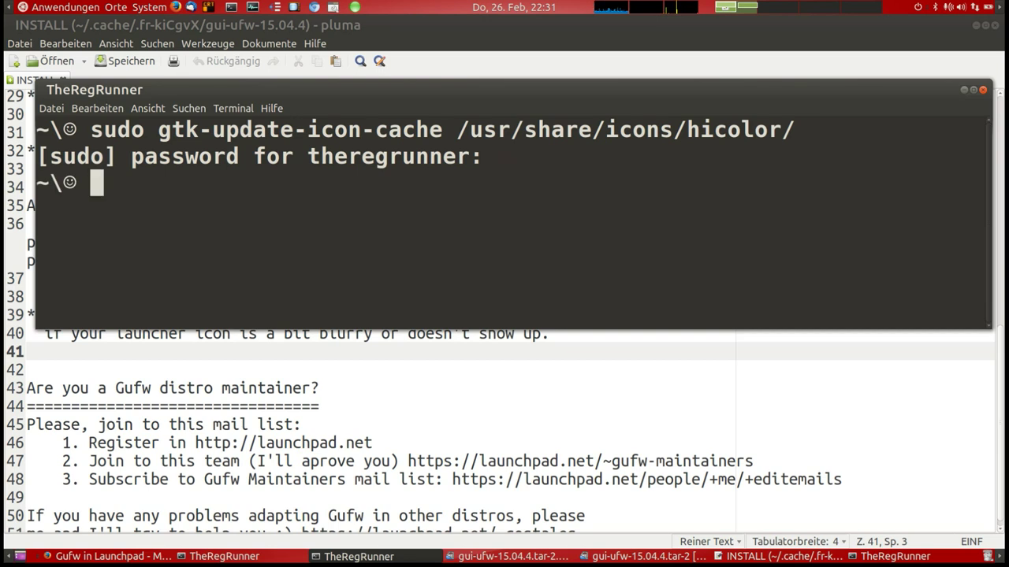
- Close the terminal used for the icon cache update and minimize all remaining windows to clear the desktop
{"action": "left_click", "coordinate": [982, 90]}
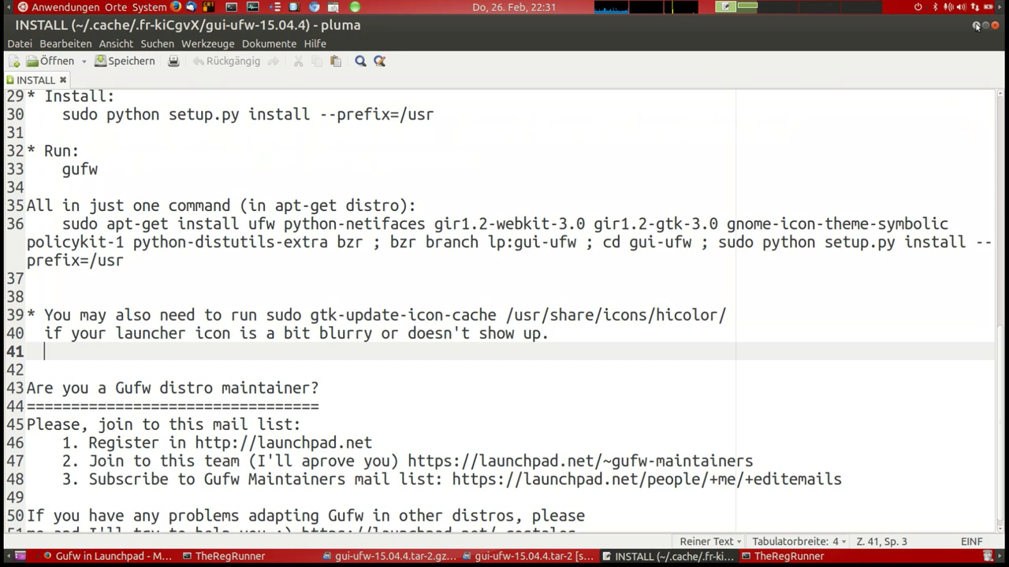
{"action": "left_click", "coordinate": [976, 26]}
{"action": "left_click", "coordinate": [981, 26]}
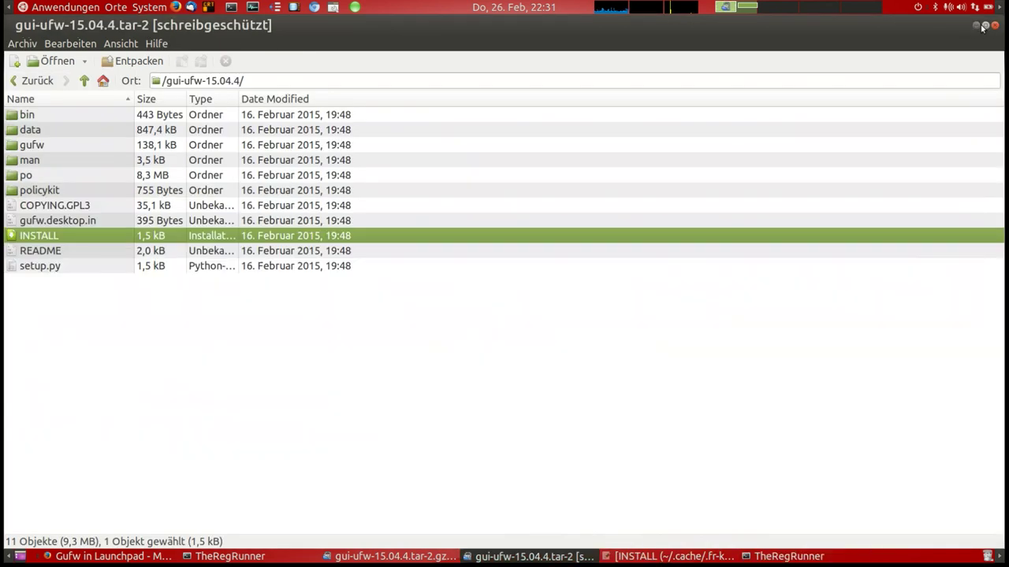
{"action": "left_click", "coordinate": [976, 26]}
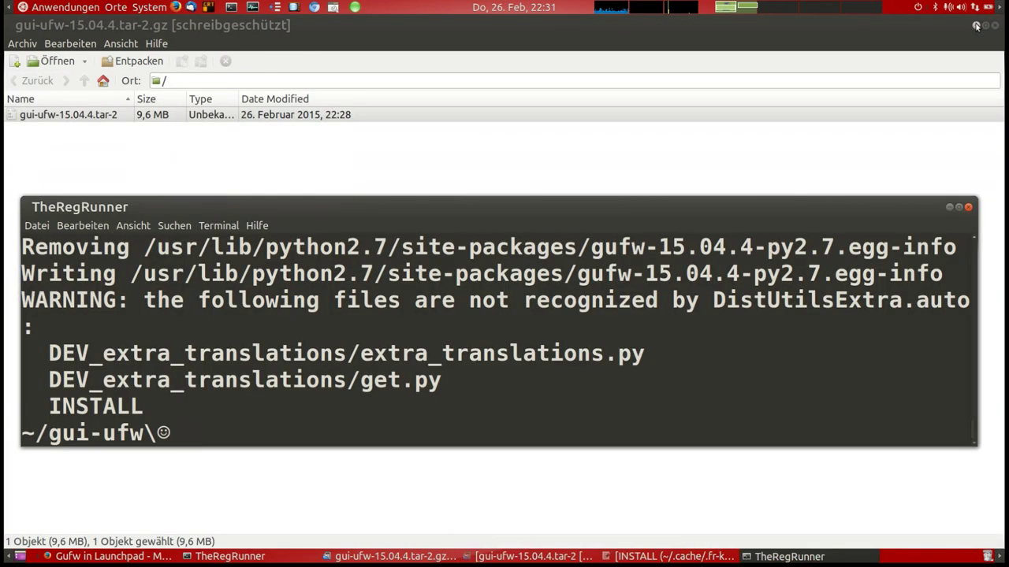
{"action": "left_click", "coordinate": [975, 26]}
{"action": "left_click", "coordinate": [977, 26]}
{"action": "left_click", "coordinate": [977, 26]}
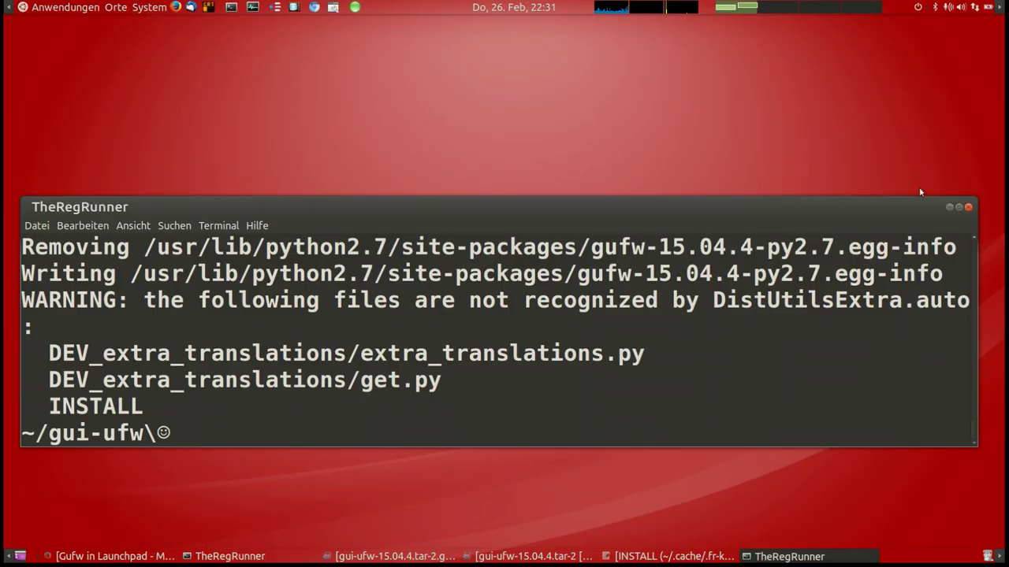
{"action": "left_click", "coordinate": [948, 206]}
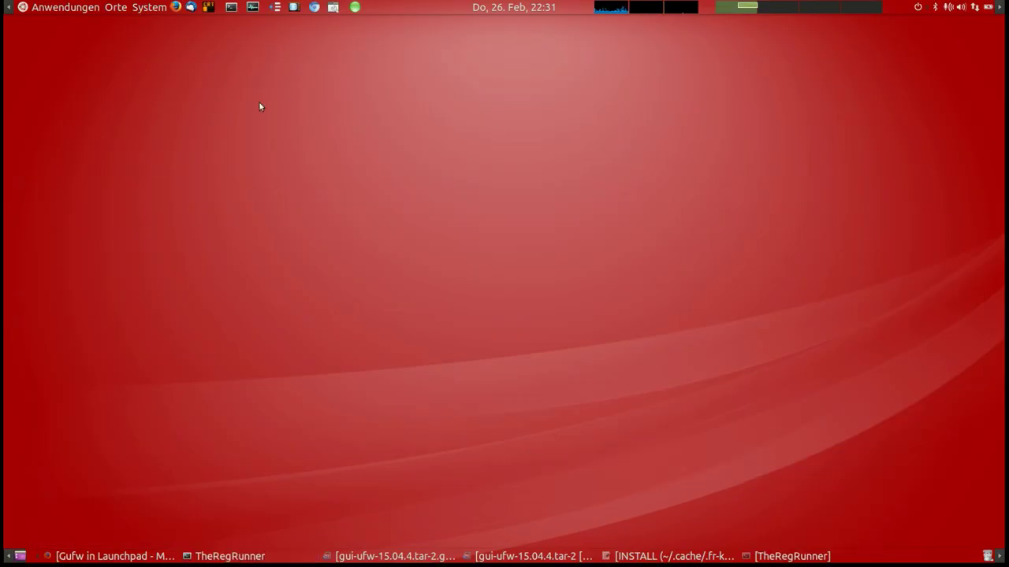
- Launch Firewall-Konfiguration from the Kontrollzentrum, authorising it with the account password, and minimize the Kontrollzentrum
{"action": "left_click", "coordinate": [149, 8]}
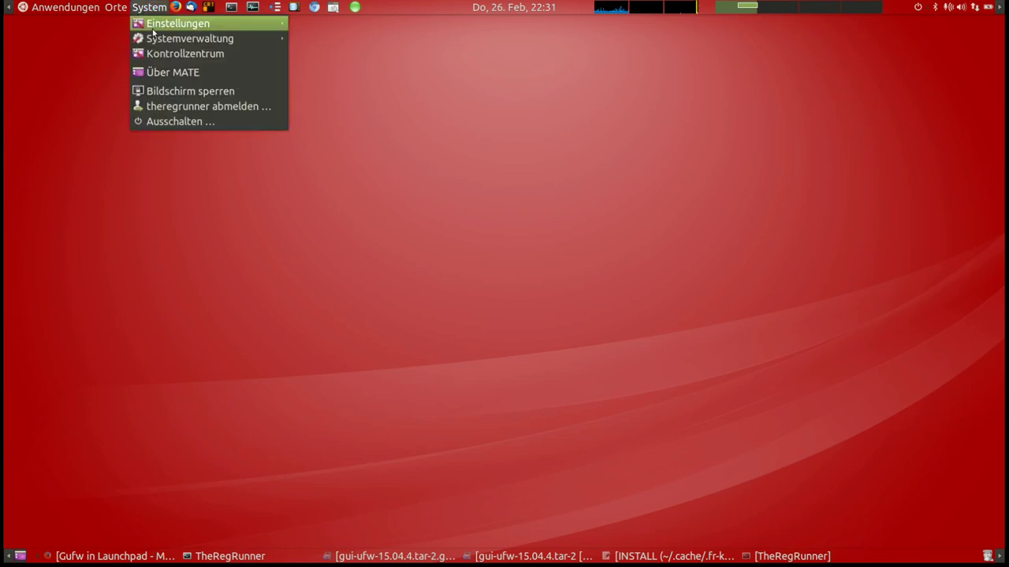
{"action": "mouse_move", "coordinate": [157, 38]}
{"action": "left_click", "coordinate": [177, 53]}
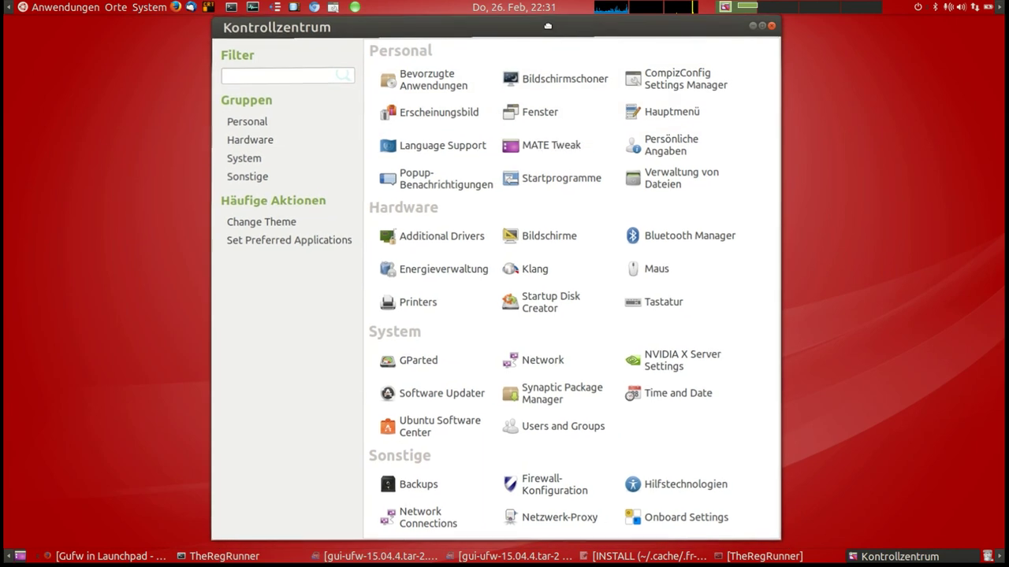
{"action": "left_click", "coordinate": [543, 486]}
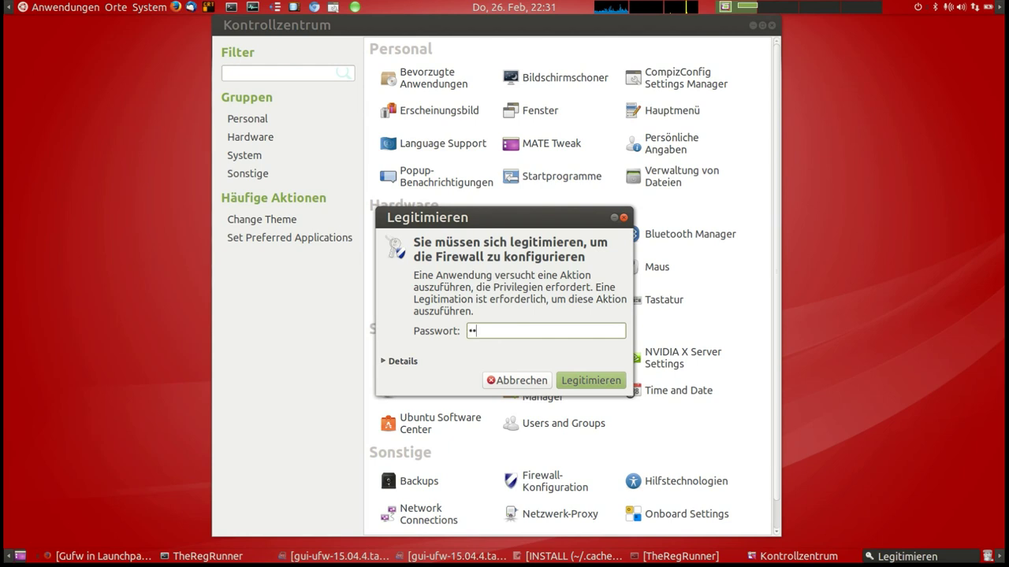
{"action": "key", "text": "Return"}
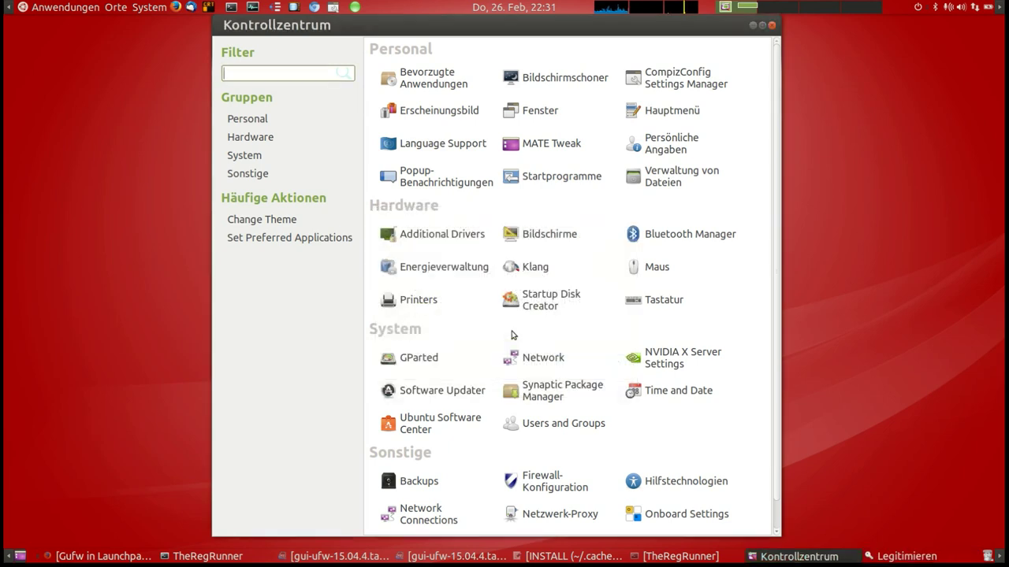
{"action": "left_click", "coordinate": [752, 25]}
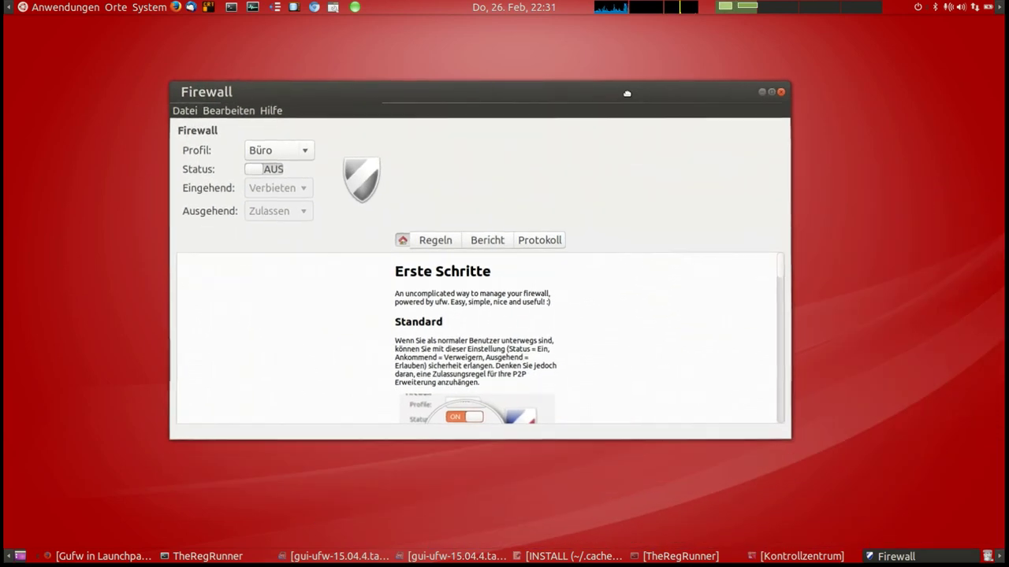
- Check the Gufw version and look through the list of contributors in the program's about information
{"action": "left_click", "coordinate": [278, 108]}
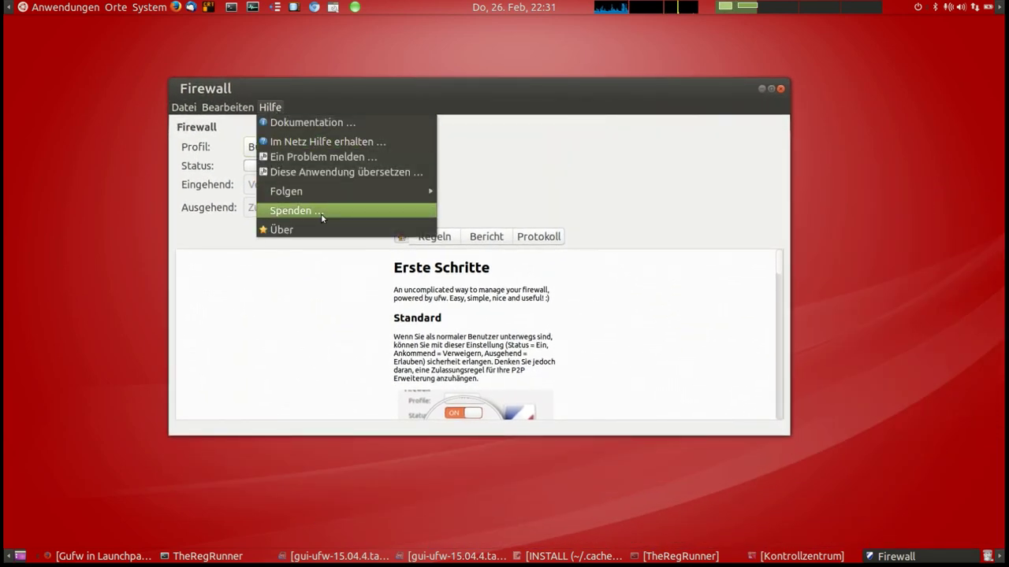
{"action": "left_click", "coordinate": [331, 229]}
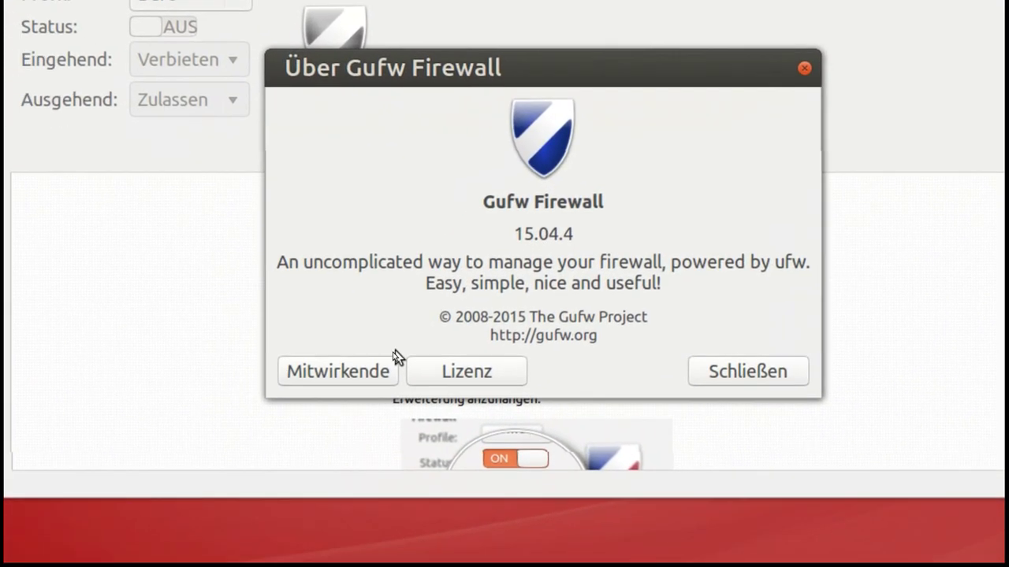
{"action": "left_click", "coordinate": [361, 390]}
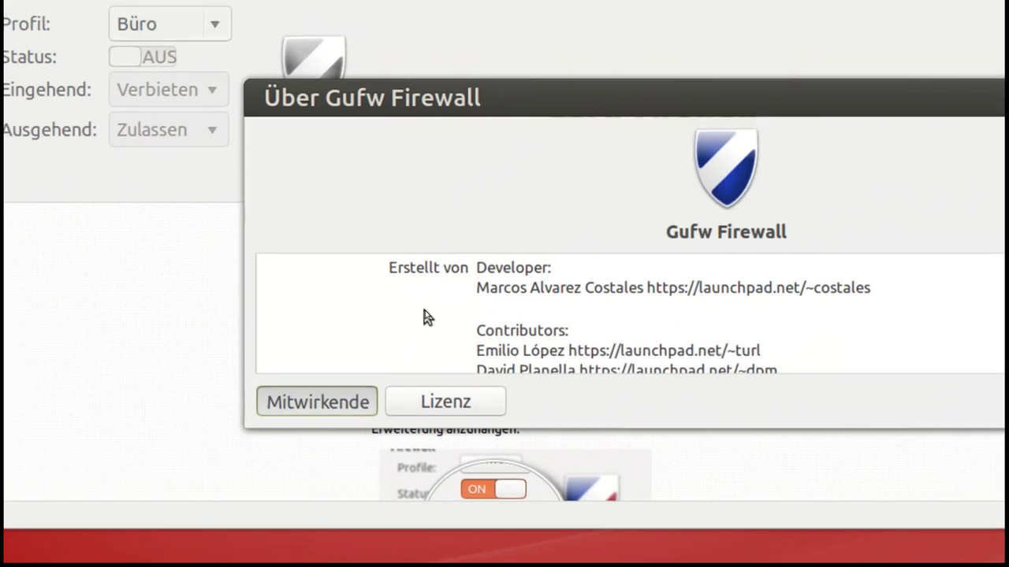
{"action": "scroll", "coordinate": [621, 307], "scroll_direction": "down", "scroll_amount": 3}
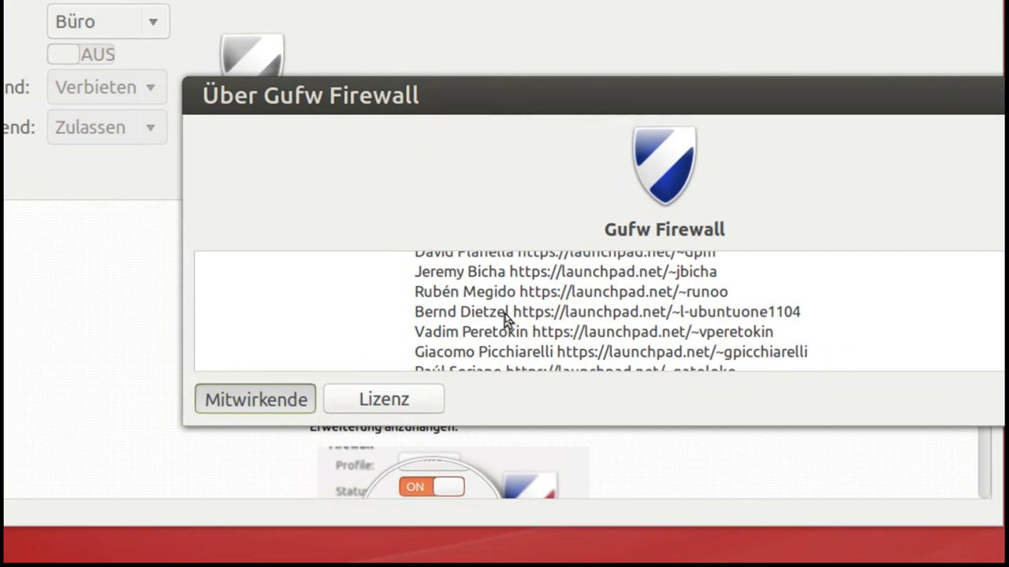
{"action": "scroll", "coordinate": [505, 322], "scroll_direction": "up", "scroll_amount": 1}
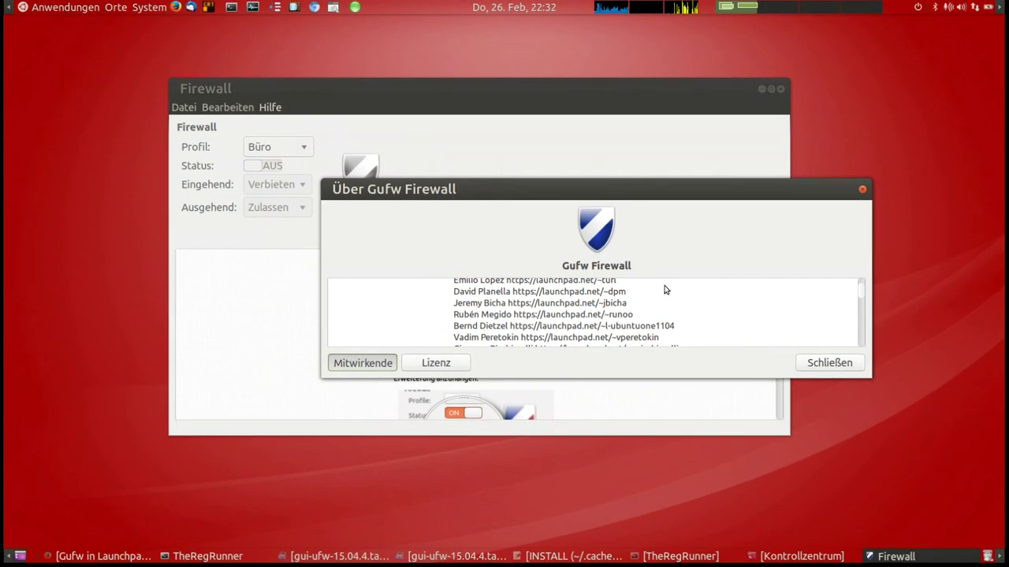
{"action": "left_click", "coordinate": [825, 366]}
- Start exporting the Büro profile and choose the folder ";xterm;" inside "test" in the home directory as its destination
{"action": "mouse_move", "coordinate": [652, 88]}
{"action": "left_mouse_down"}
{"action": "mouse_move", "coordinate": [665, 109]}
{"action": "mouse_move", "coordinate": [647, 101]}
{"action": "left_mouse_up"}
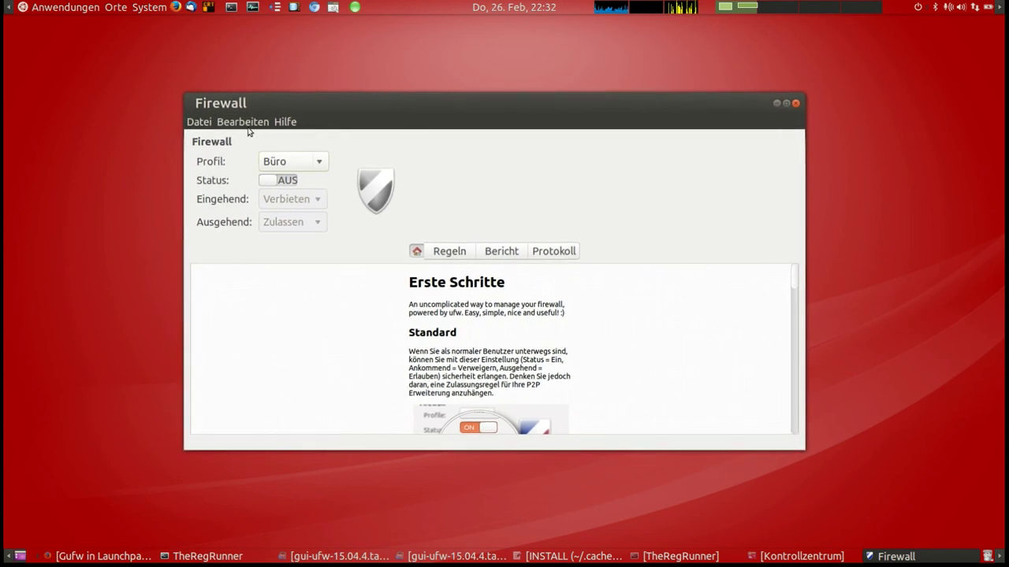
{"action": "left_click", "coordinate": [204, 123]}
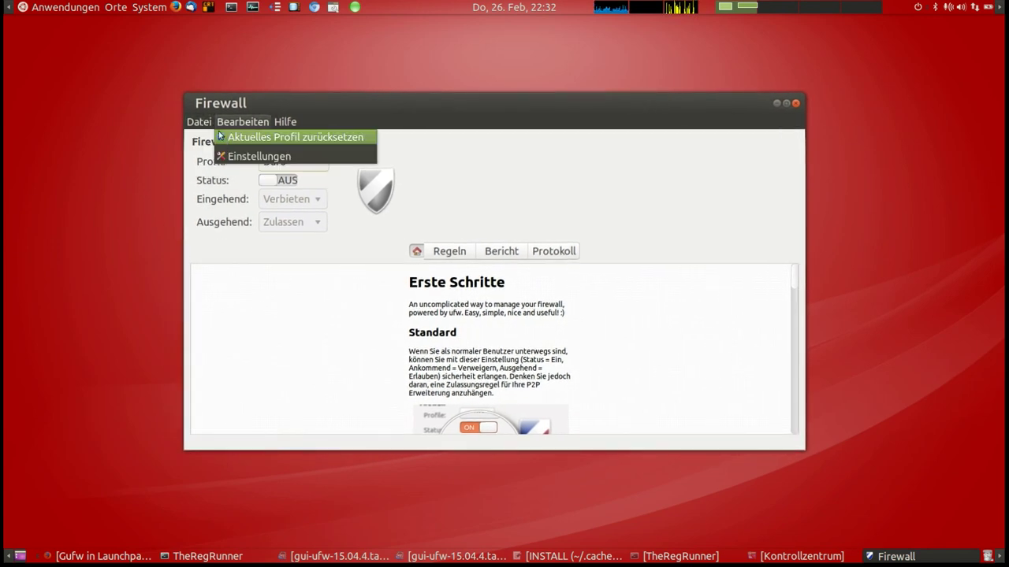
{"action": "left_click", "coordinate": [227, 152]}
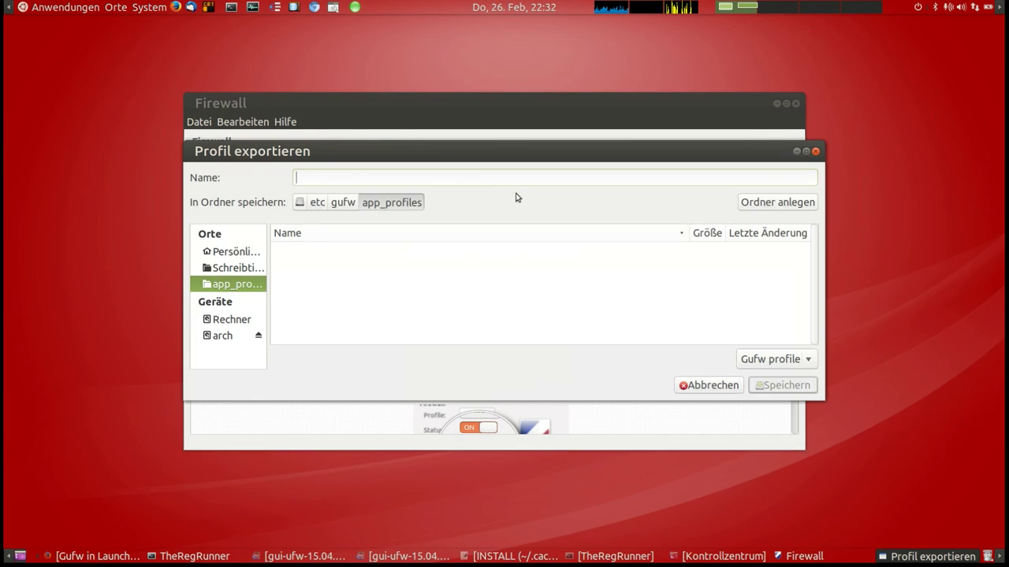
{"action": "left_click", "coordinate": [228, 320]}
{"action": "scroll", "coordinate": [345, 281], "scroll_direction": "down", "scroll_amount": 1}
{"action": "scroll", "coordinate": [343, 281], "scroll_direction": "down", "scroll_amount": 3}
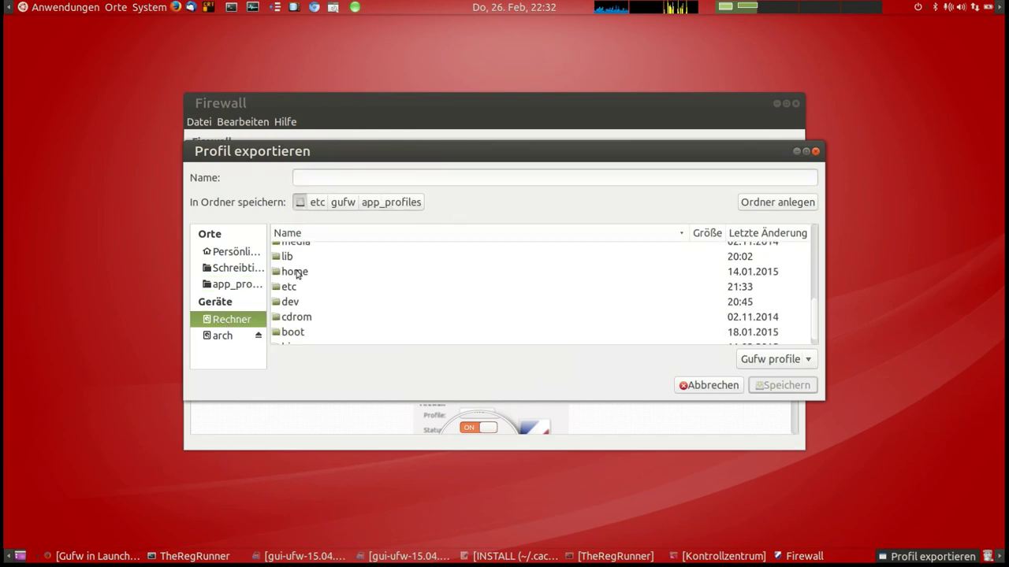
{"action": "double_click", "coordinate": [300, 271]}
{"action": "double_click", "coordinate": [323, 250]}
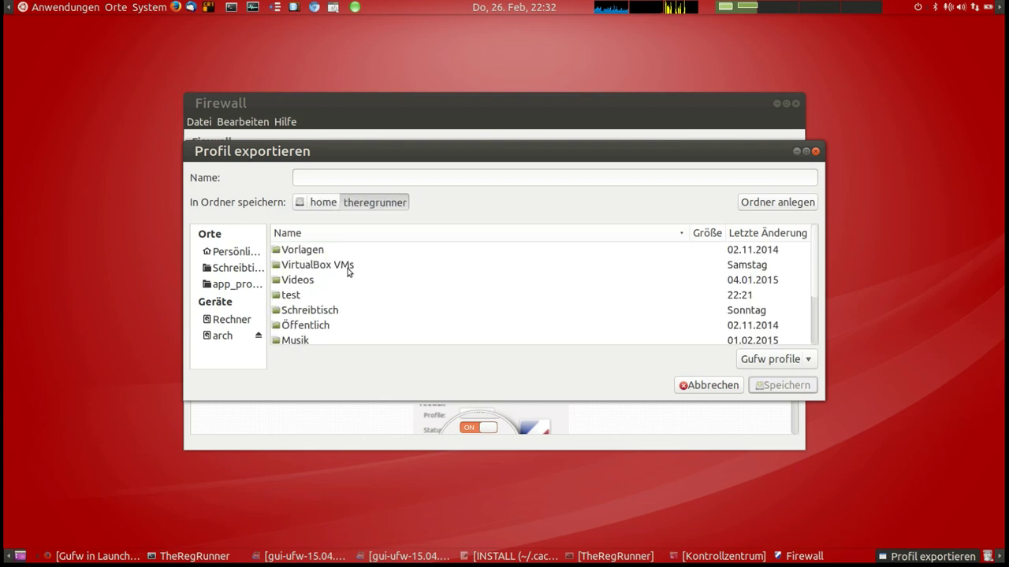
{"action": "scroll", "coordinate": [363, 293], "scroll_direction": "down", "scroll_amount": 2}
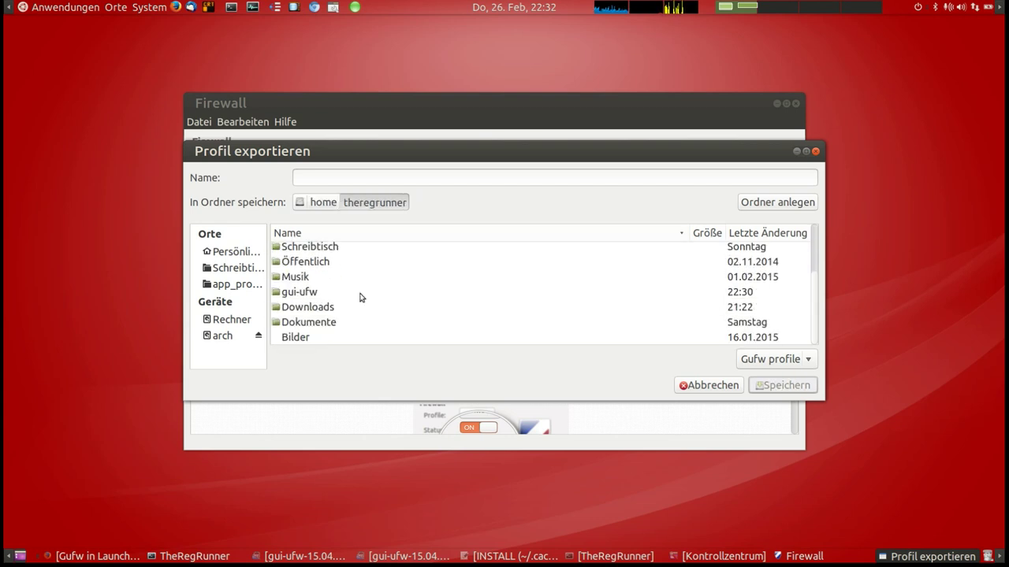
{"action": "scroll", "coordinate": [362, 298], "scroll_direction": "up", "scroll_amount": 1}
{"action": "double_click", "coordinate": [301, 285]}
{"action": "double_click", "coordinate": [308, 253]}
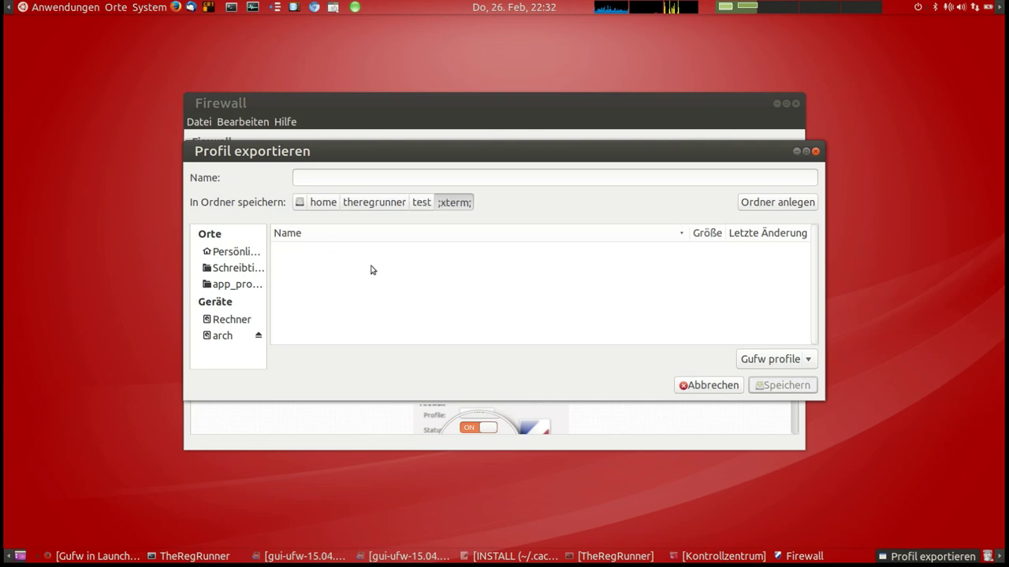
- Name the exported profile "test" and save it as a Gufw profile
{"action": "left_click", "coordinate": [341, 179]}
{"action": "type", "text": "test"}
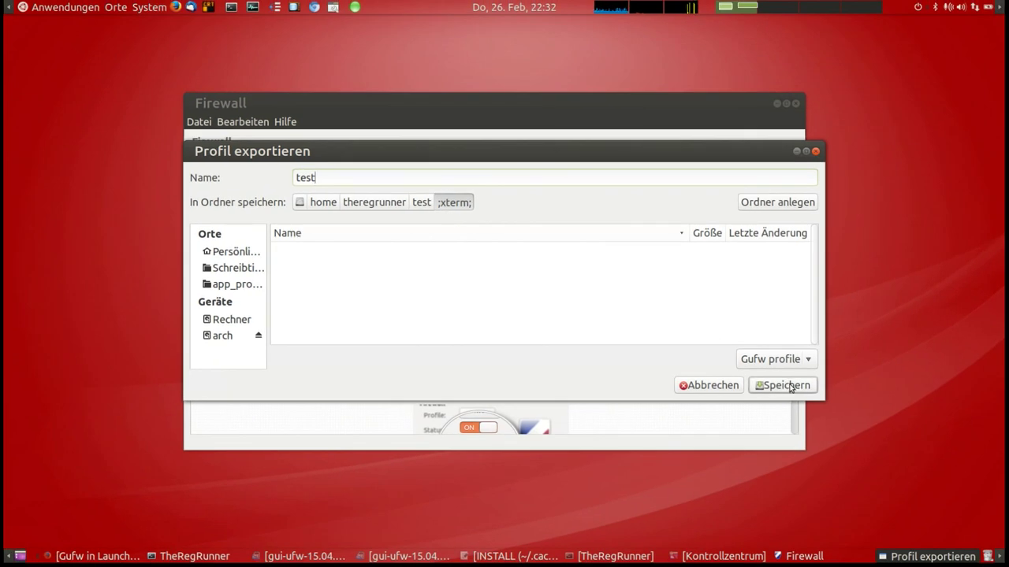
{"action": "left_click", "coordinate": [790, 386]}
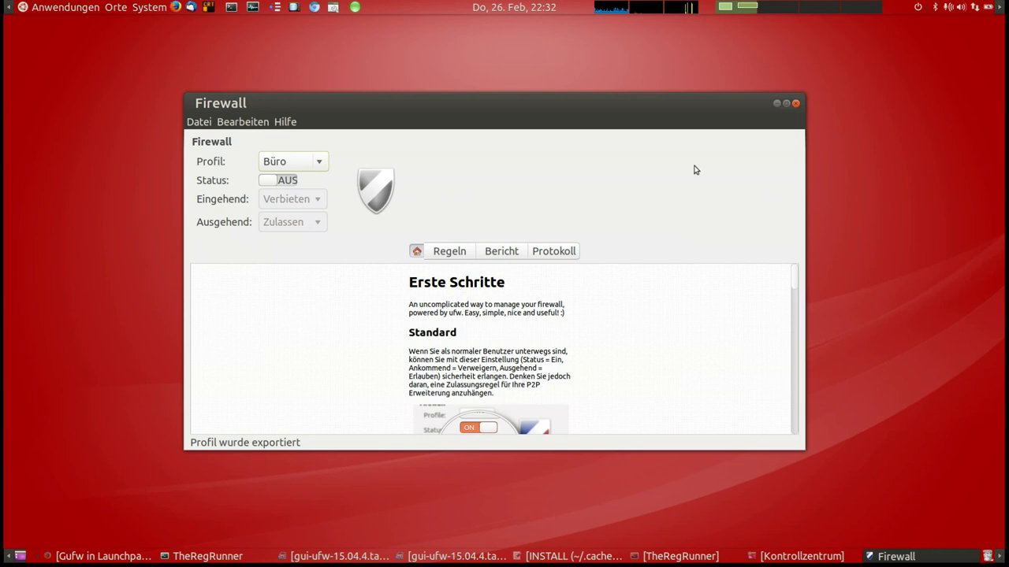
- Start importing a firewall profile and browse the computer's root directory for the home folder
{"action": "left_click_drag", "start_coordinate": [639, 108], "coordinate": [634, 114]}
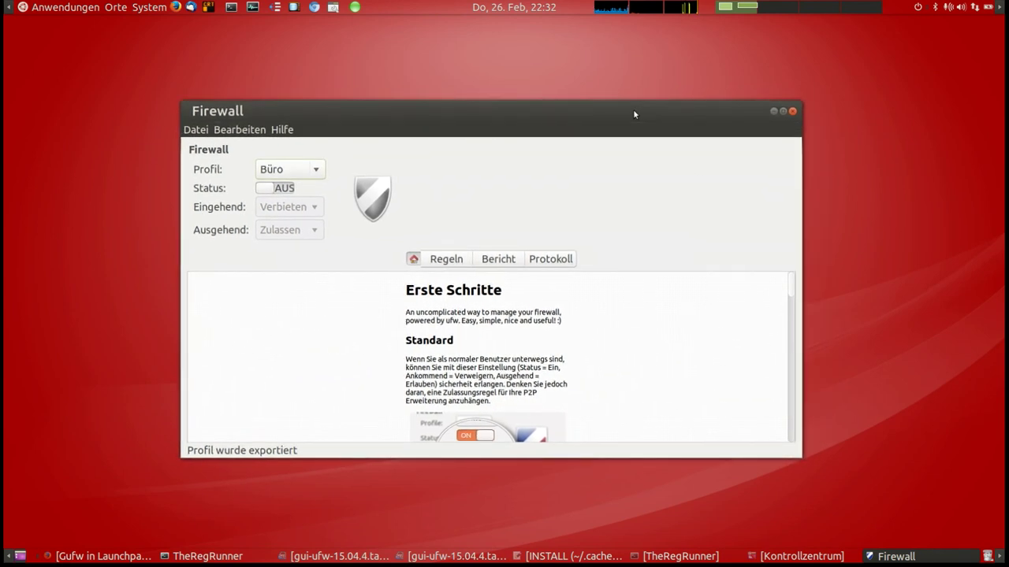
{"action": "left_click", "coordinate": [189, 130]}
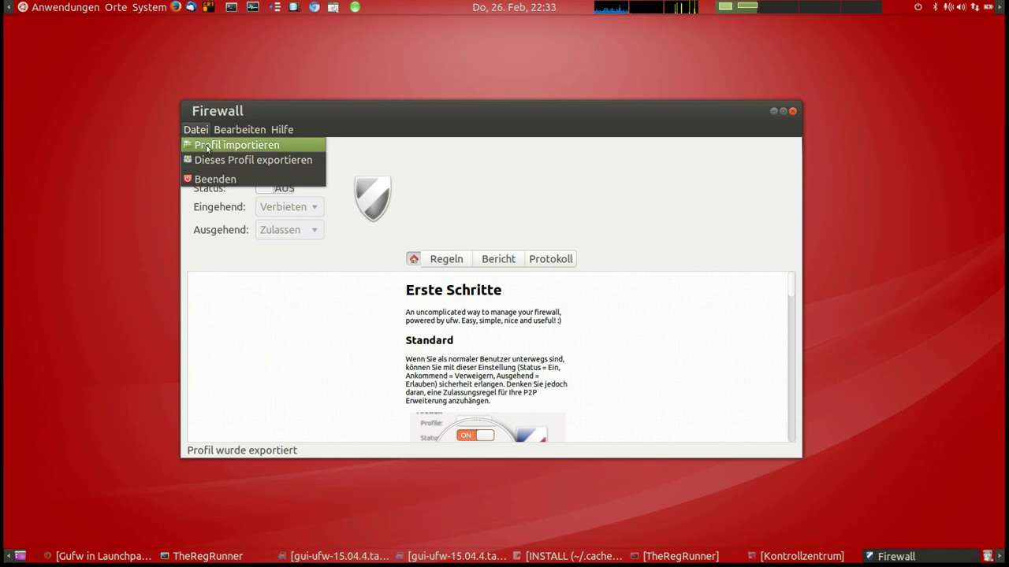
{"action": "left_click", "coordinate": [209, 148]}
{"action": "left_click_drag", "start_coordinate": [580, 162], "coordinate": [498, 173]}
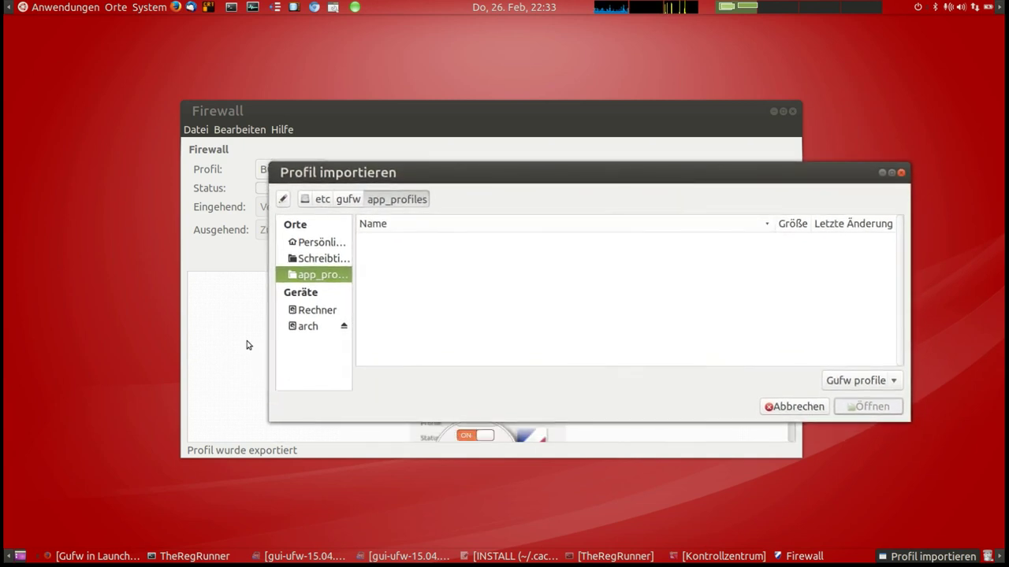
{"action": "left_click", "coordinate": [305, 311]}
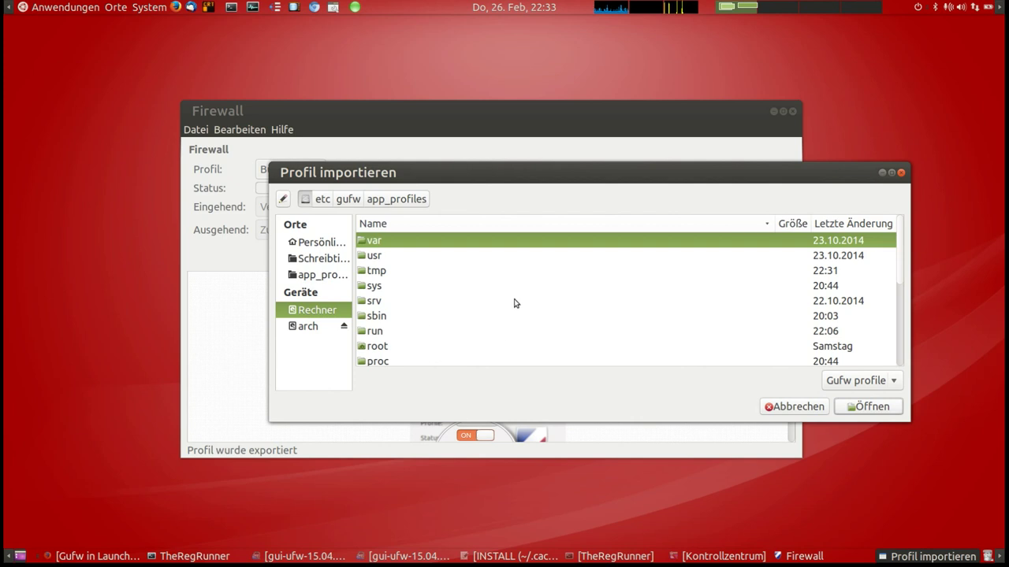
{"action": "scroll", "coordinate": [532, 292], "scroll_direction": "down", "scroll_amount": 5}
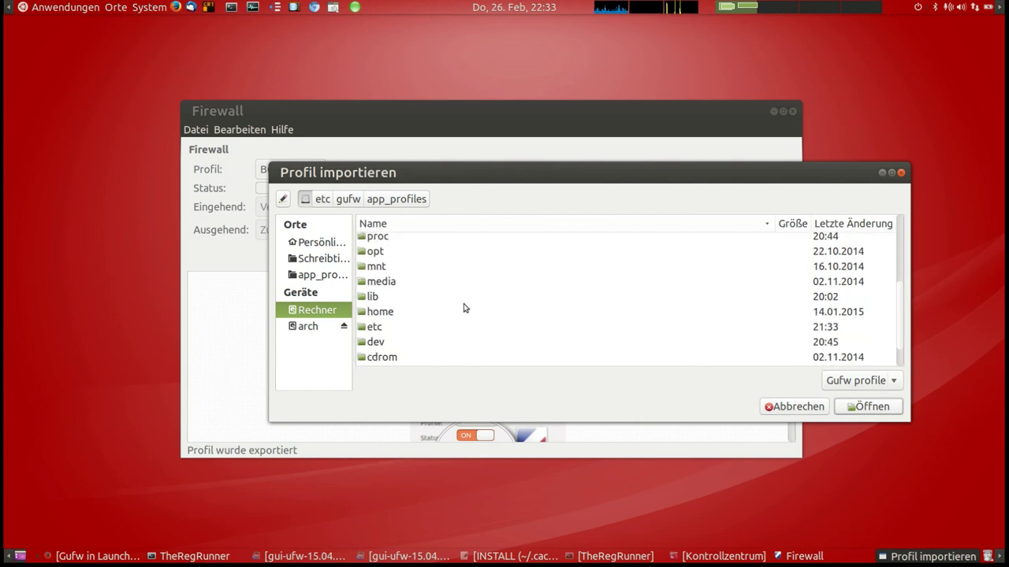
{"action": "left_click_drag", "start_coordinate": [484, 171], "coordinate": [486, 242]}
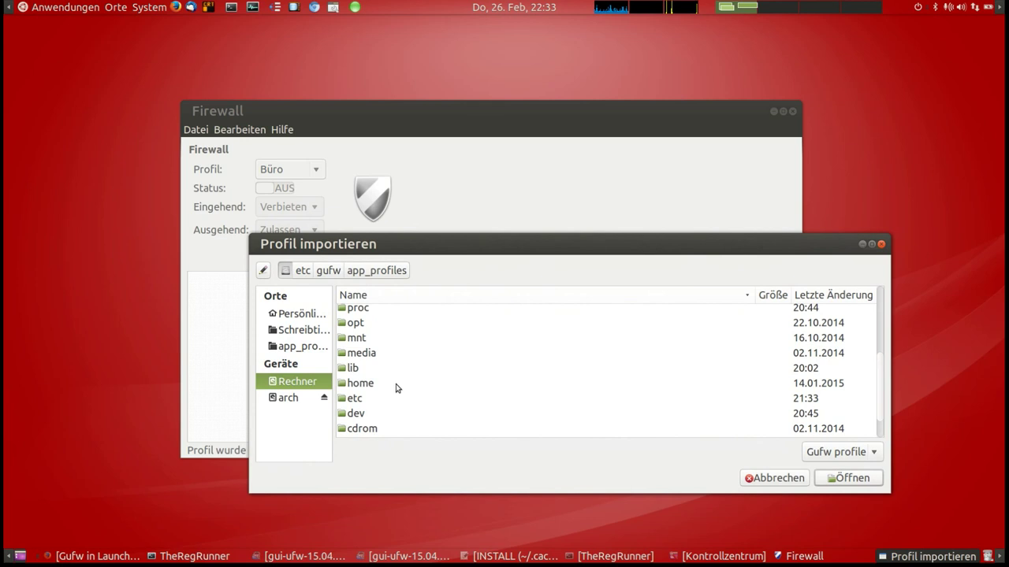
- Try to import BAD.profile from the "test" folder in the user's home directory
{"action": "double_click", "coordinate": [360, 384]}
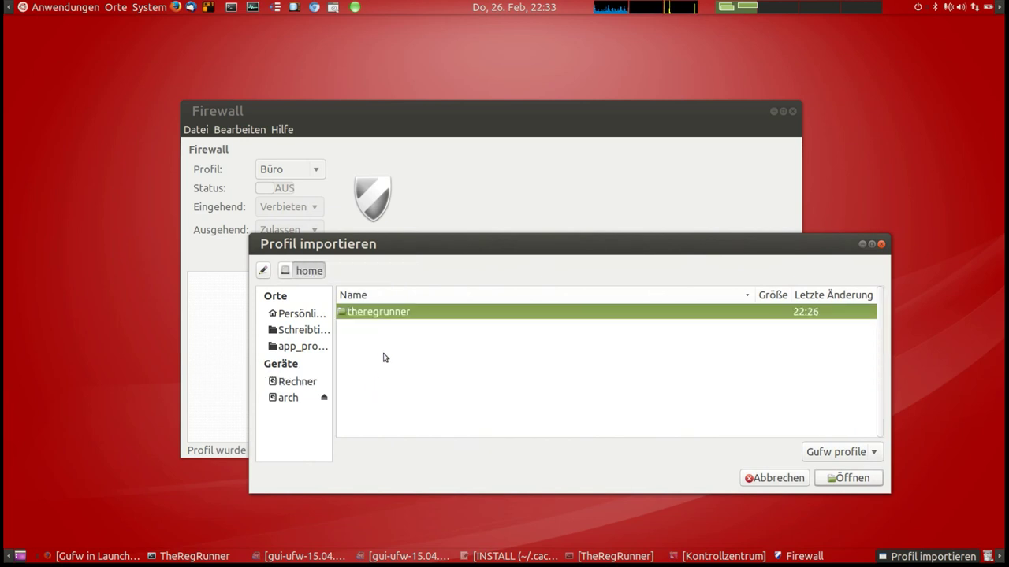
{"action": "double_click", "coordinate": [386, 312]}
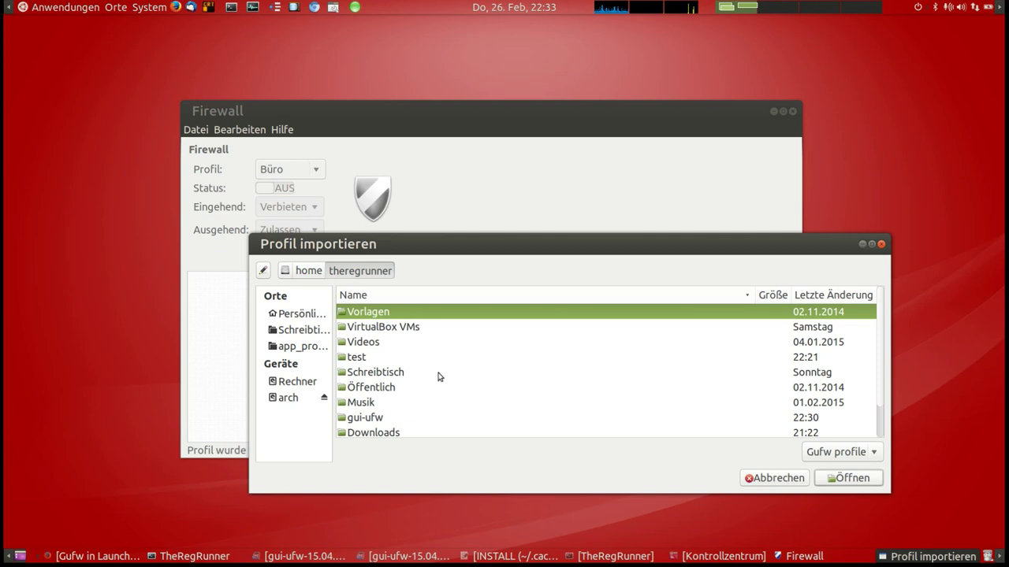
{"action": "double_click", "coordinate": [364, 418]}
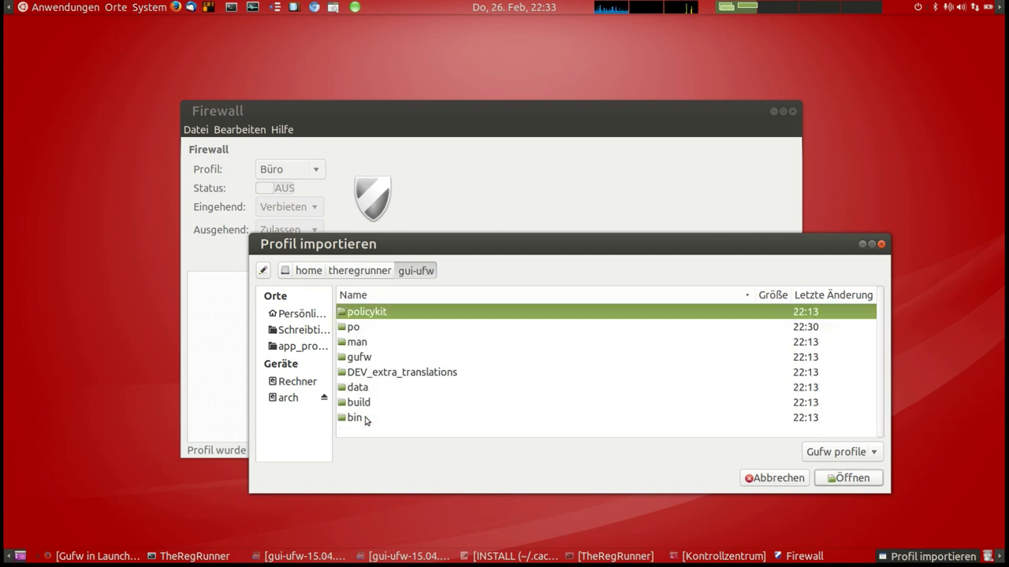
{"action": "left_click", "coordinate": [387, 271]}
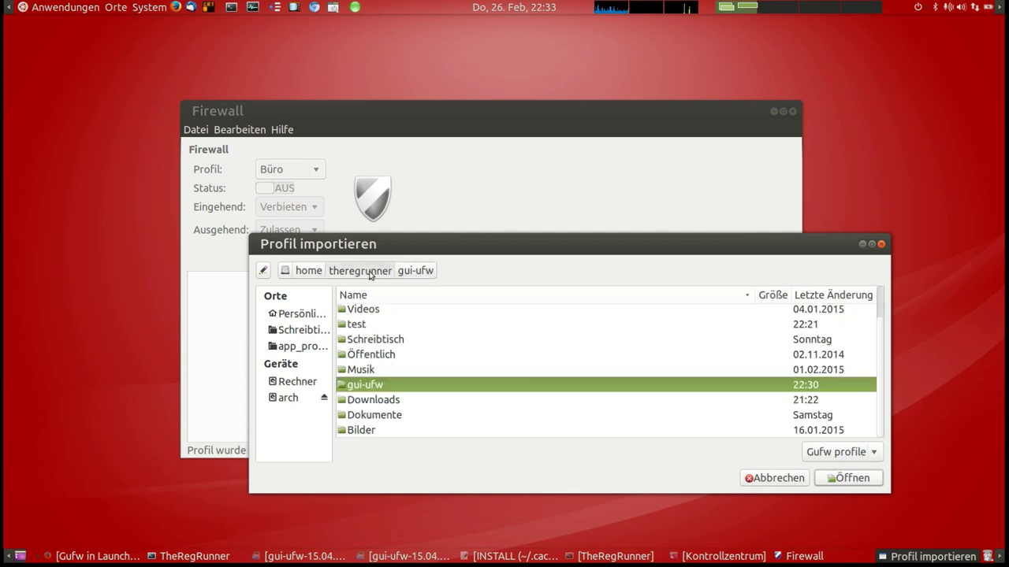
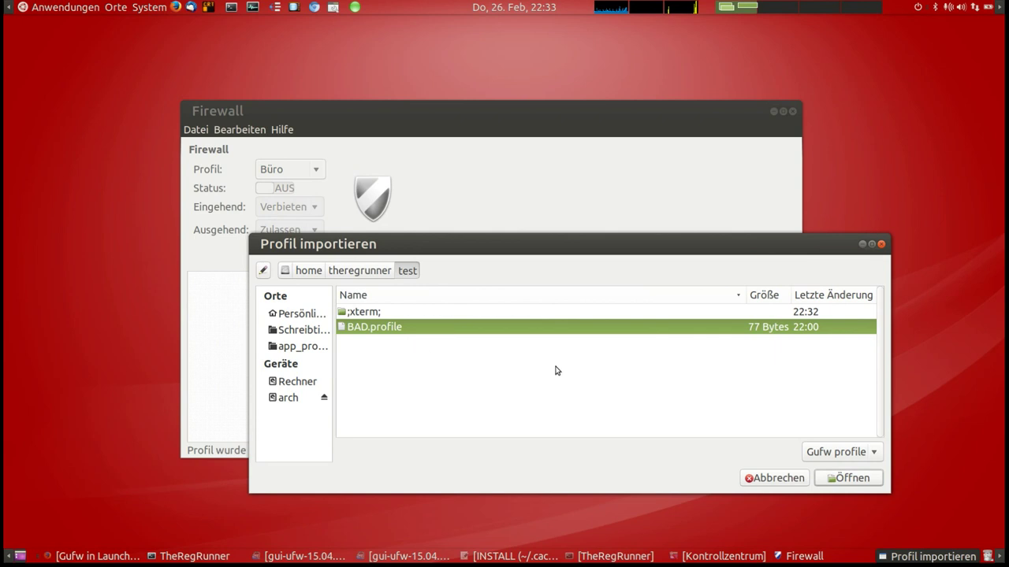
{"action": "left_click", "coordinate": [856, 481]}
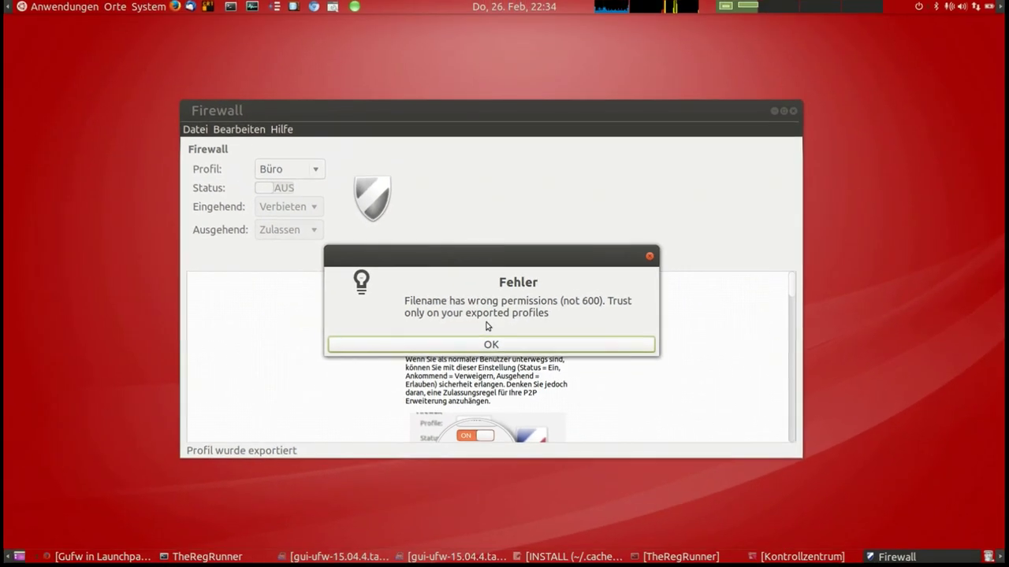
{"action": "left_click_drag", "start_coordinate": [528, 254], "coordinate": [635, 146]}
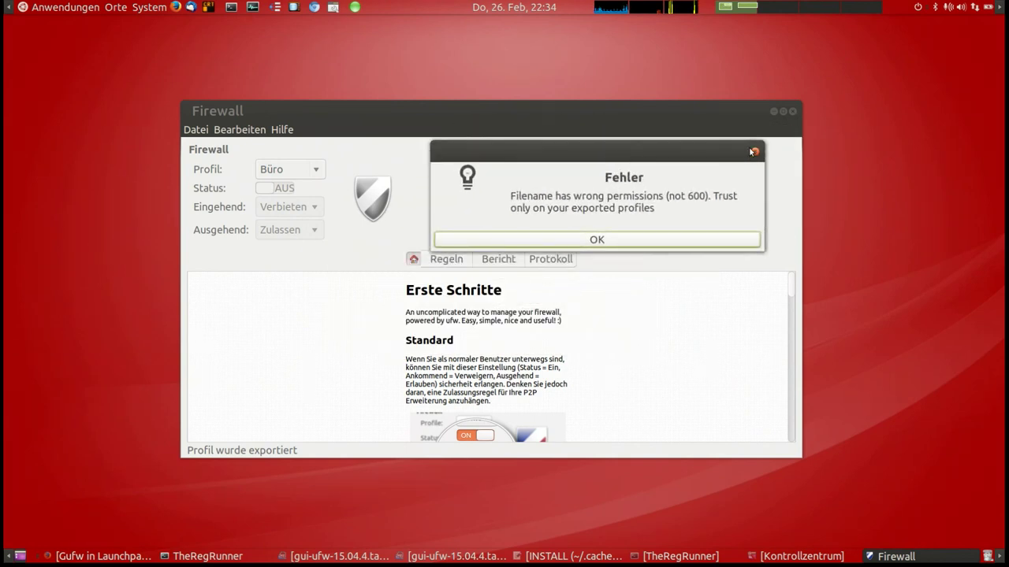
{"action": "left_click", "coordinate": [734, 240]}
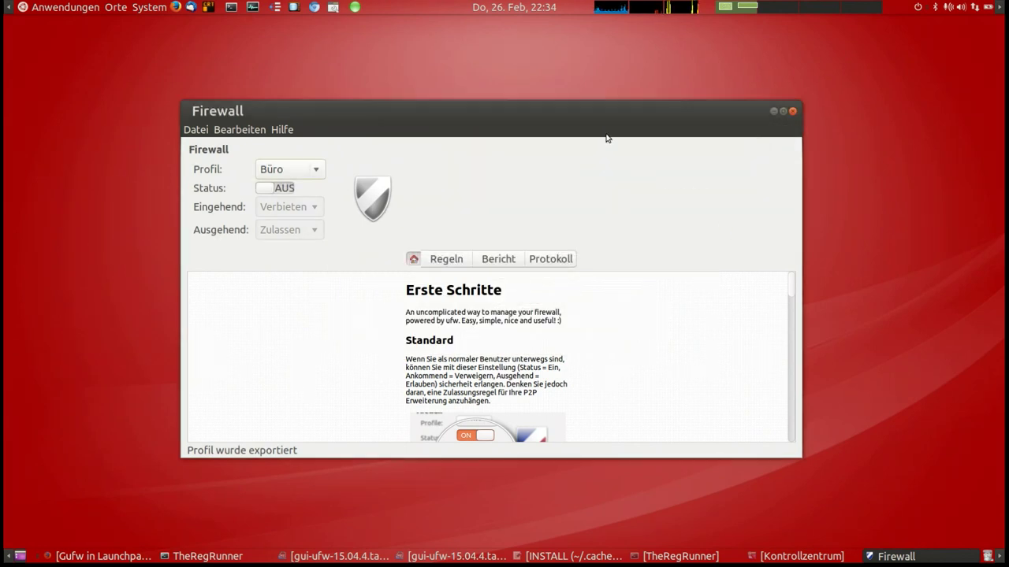
{"action": "left_click_drag", "start_coordinate": [594, 111], "coordinate": [605, 112]}
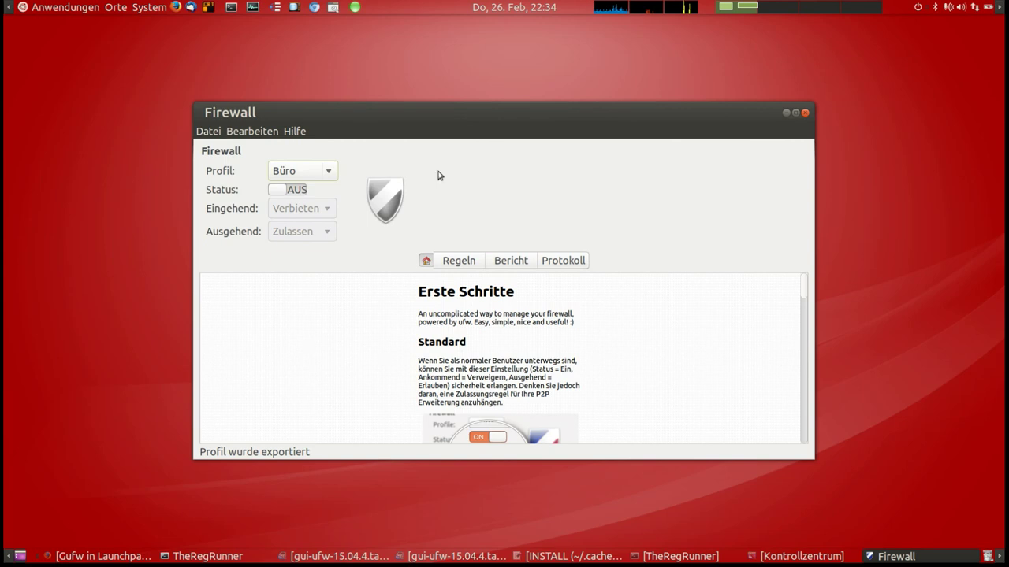
{"action": "left_click_drag", "start_coordinate": [539, 112], "coordinate": [545, 104]}
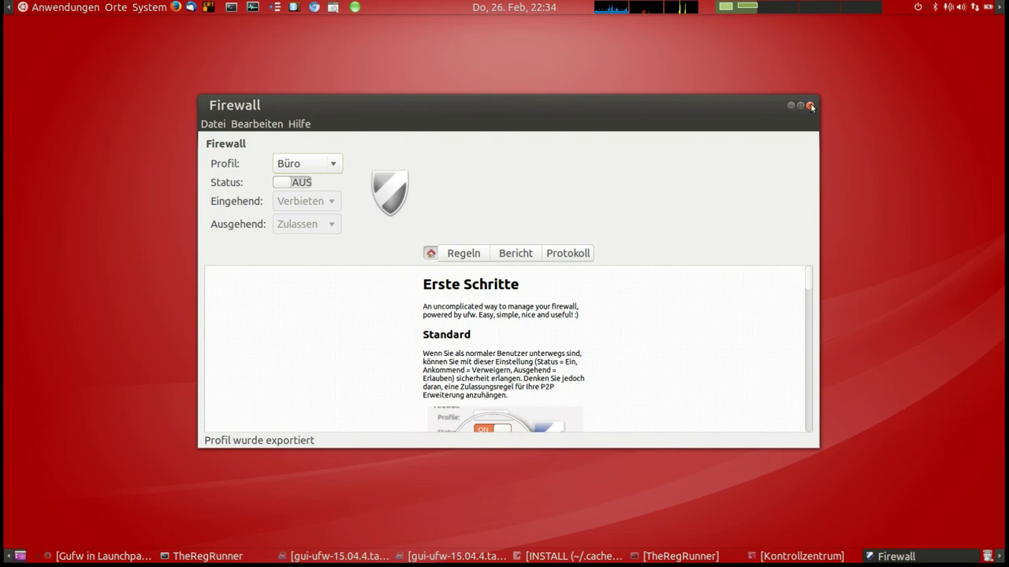
{"action": "left_click_drag", "start_coordinate": [748, 119], "coordinate": [764, 123]}
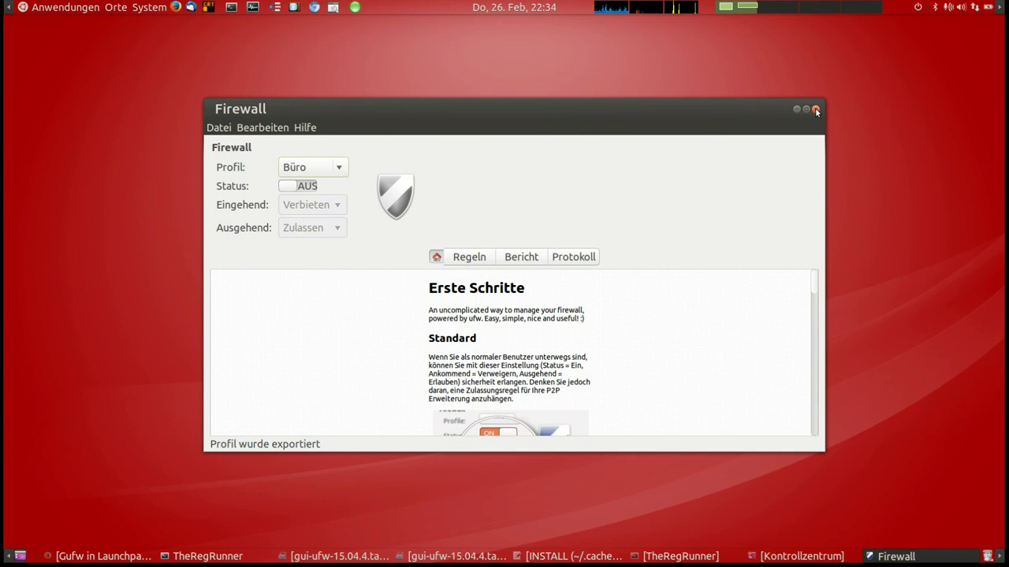
- Reopen the about information of Gufw Firewall and look through the developer and contributor credits
{"action": "left_click", "coordinate": [305, 127]}
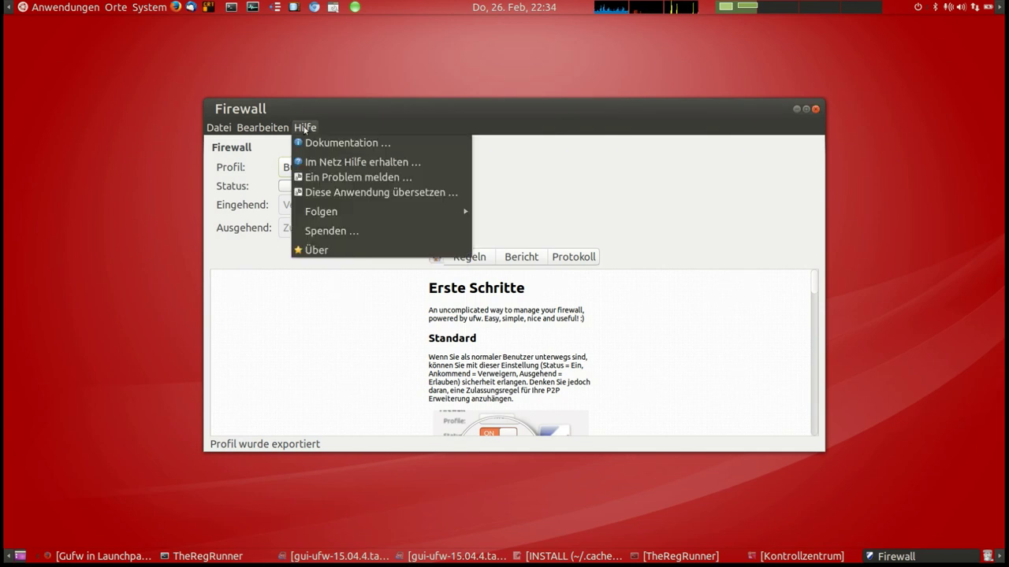
{"action": "left_click", "coordinate": [356, 250]}
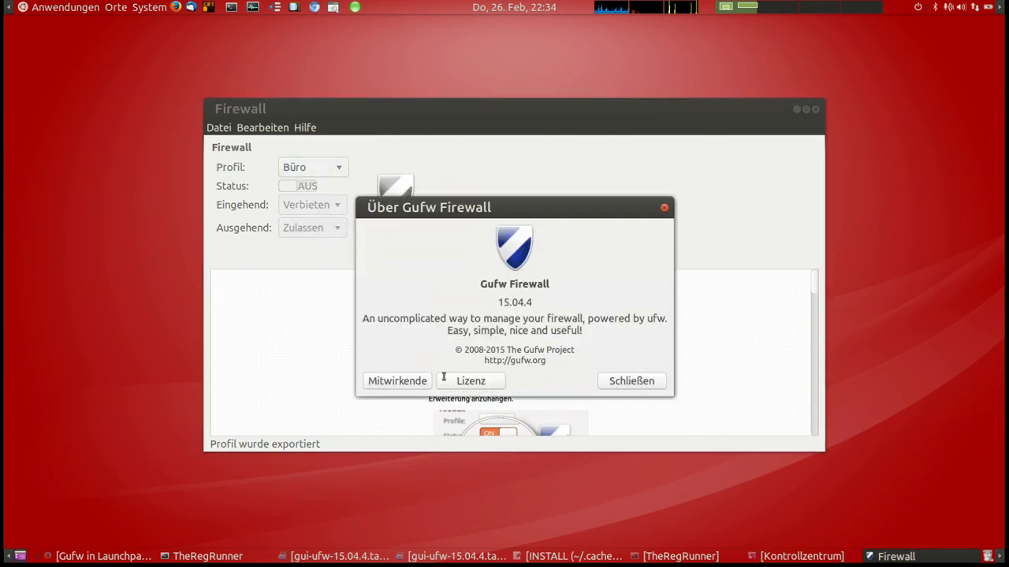
{"action": "left_click", "coordinate": [397, 382]}
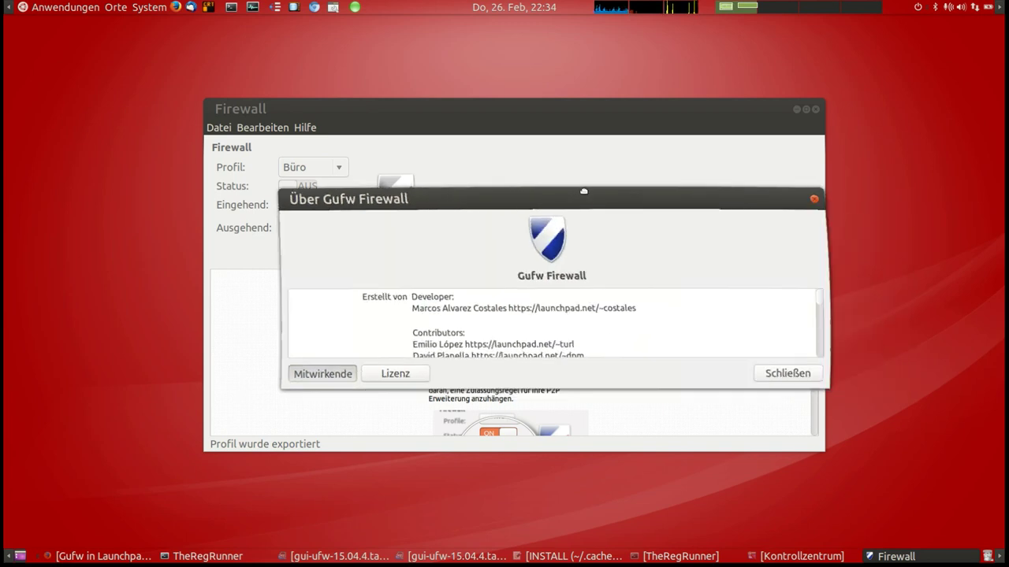
{"action": "scroll", "coordinate": [520, 329], "scroll_direction": "down", "scroll_amount": 2}
{"action": "scroll", "coordinate": [521, 330], "scroll_direction": "down", "scroll_amount": 2}
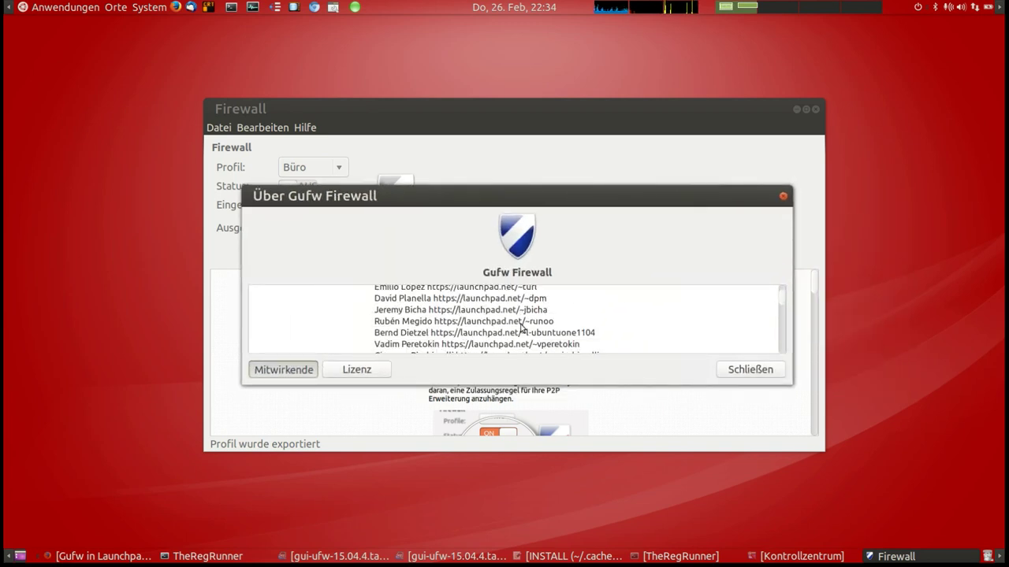